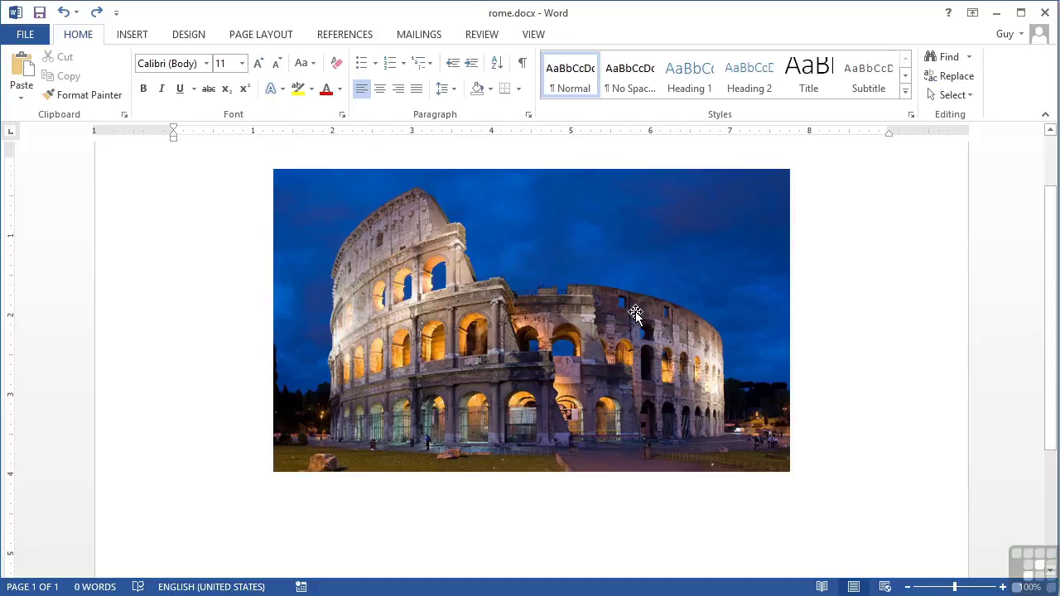
# Select the Colosseum picture and activate the Crop tool on it.
pyautogui.click(635, 313)
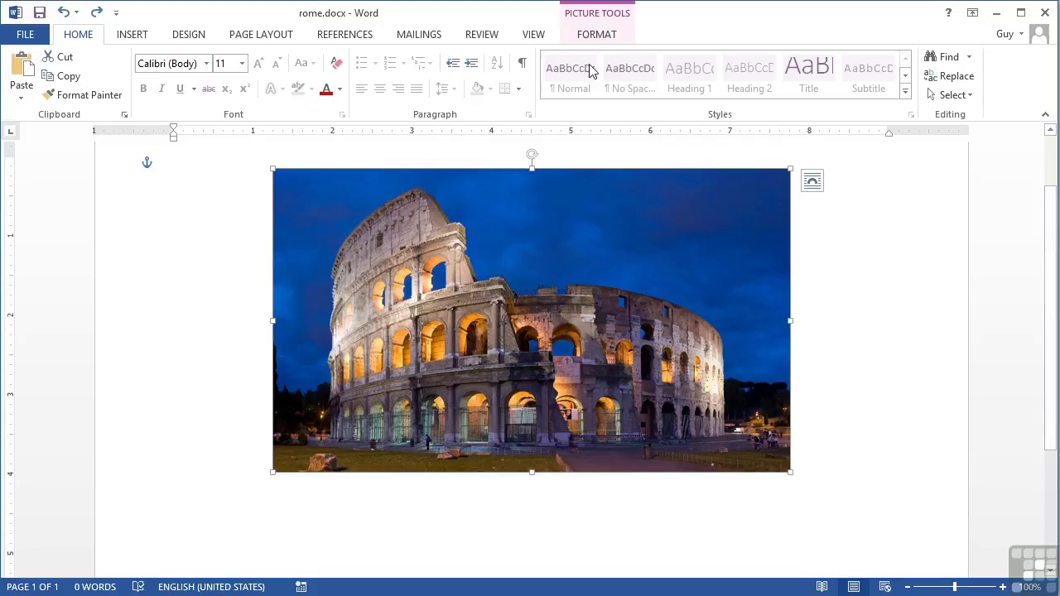
pyautogui.click(596, 35)
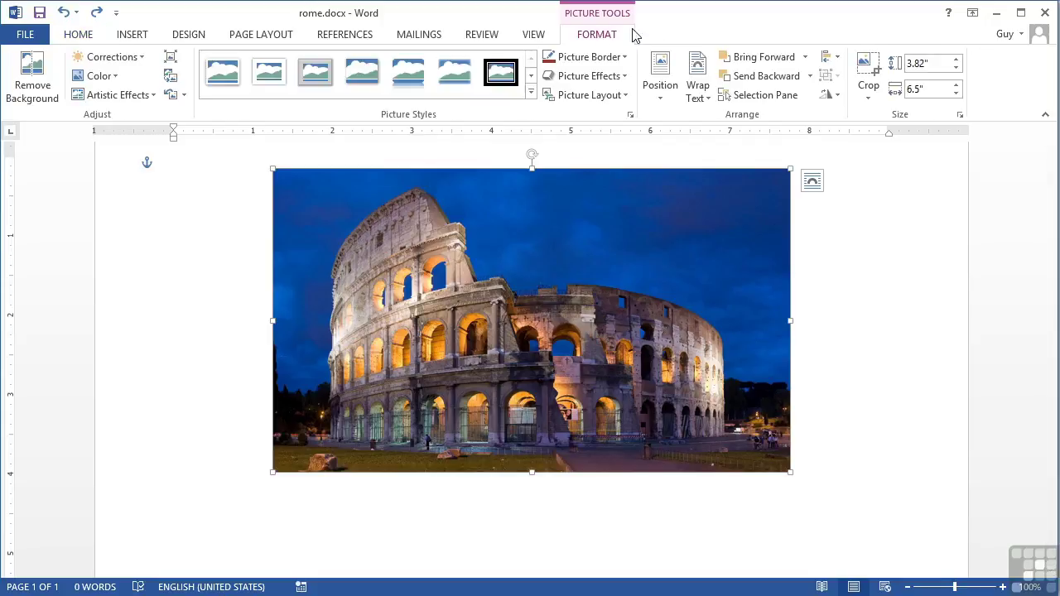
pyautogui.click(868, 74)
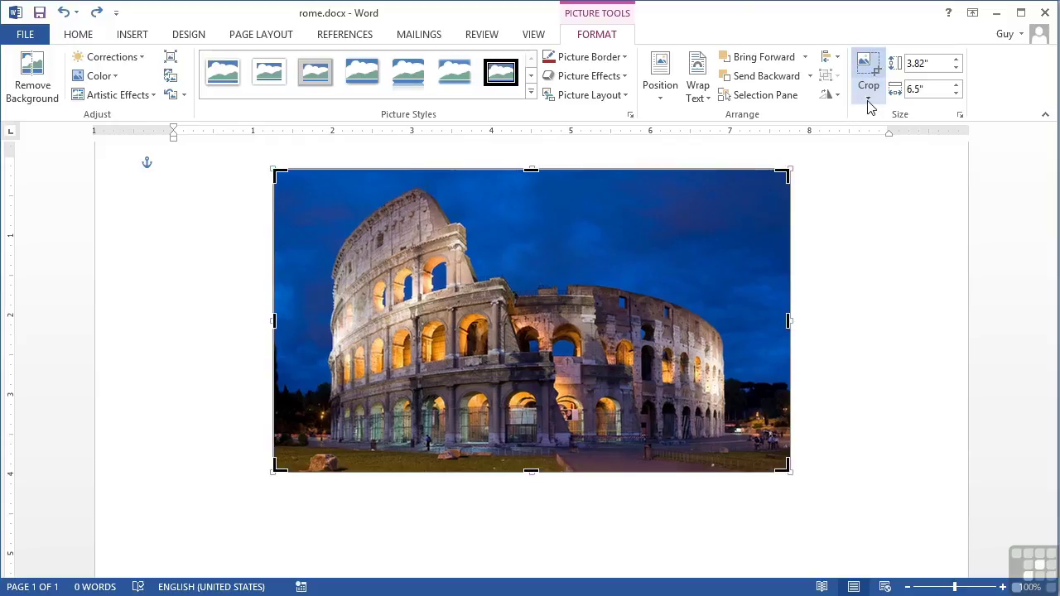
pyautogui.click(869, 101)
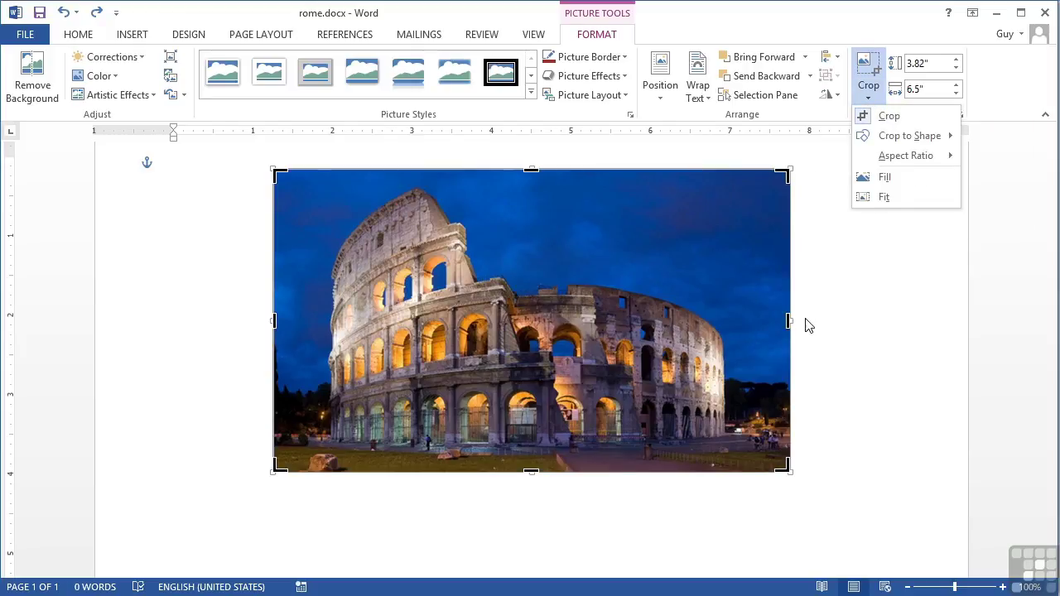
pyautogui.click(531, 475)
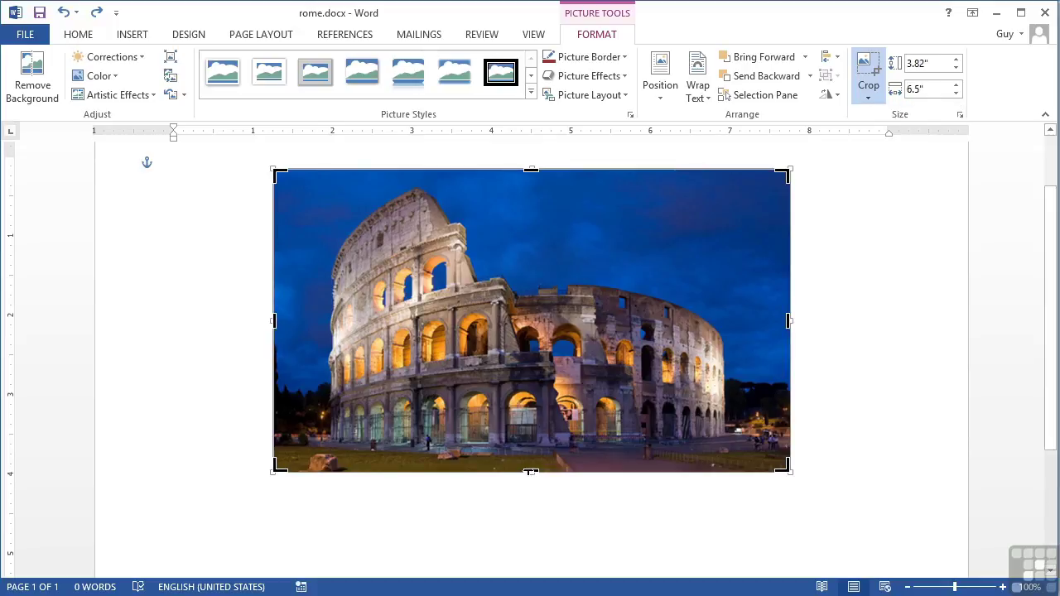
# Crop the picture inward from its bottom edge, top-right corner and bottom-left corner to about 3.46" high by 5.27" wide, and apply the crop.
pyautogui.moveTo(531, 471); pyautogui.dragTo(533, 462)
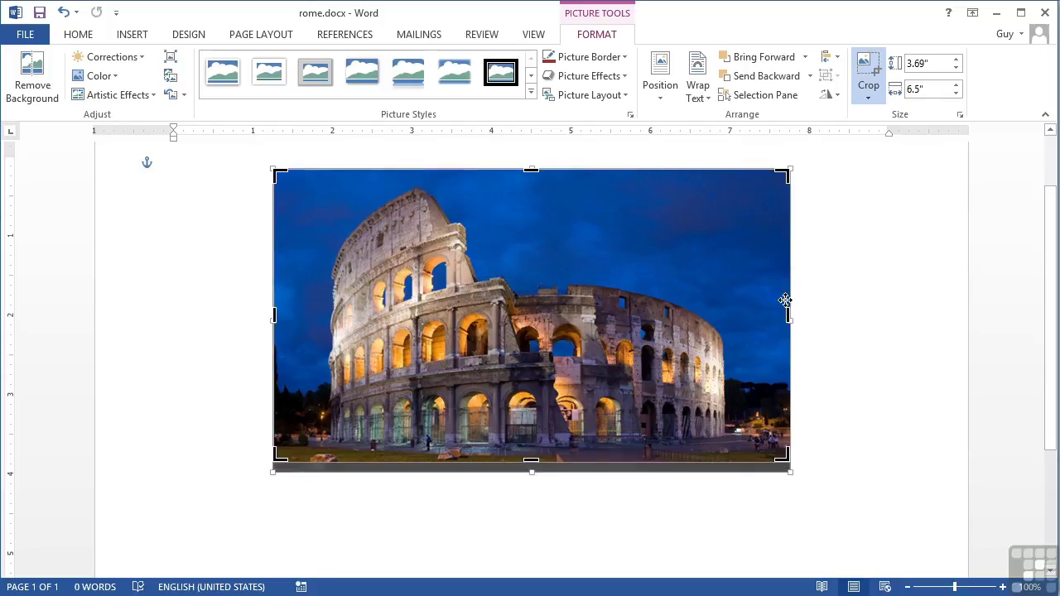
pyautogui.scroll(2, 789, 178)
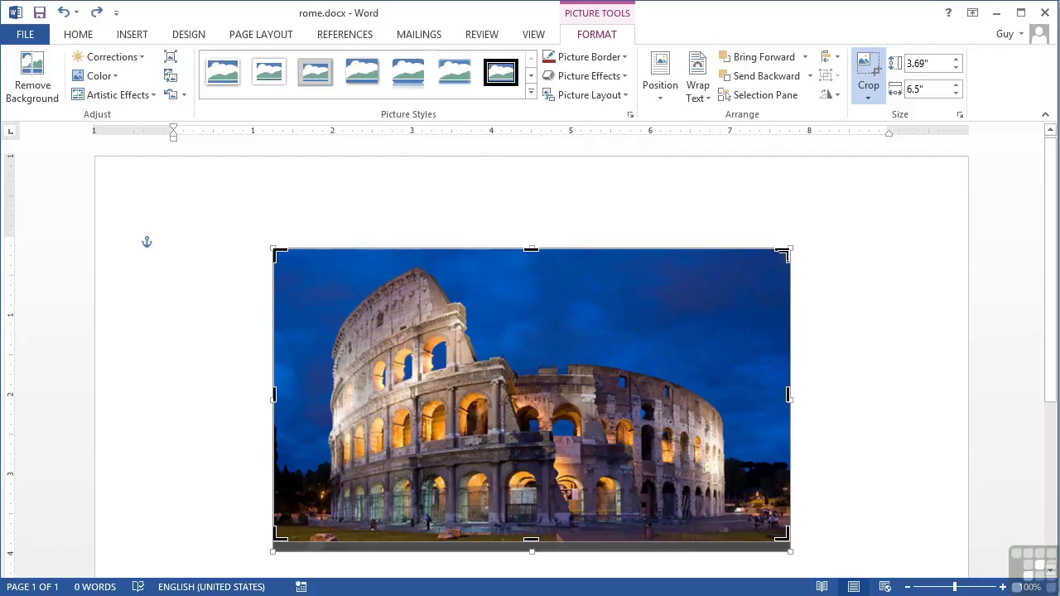
pyautogui.moveTo(787, 249); pyautogui.dragTo(731, 259)
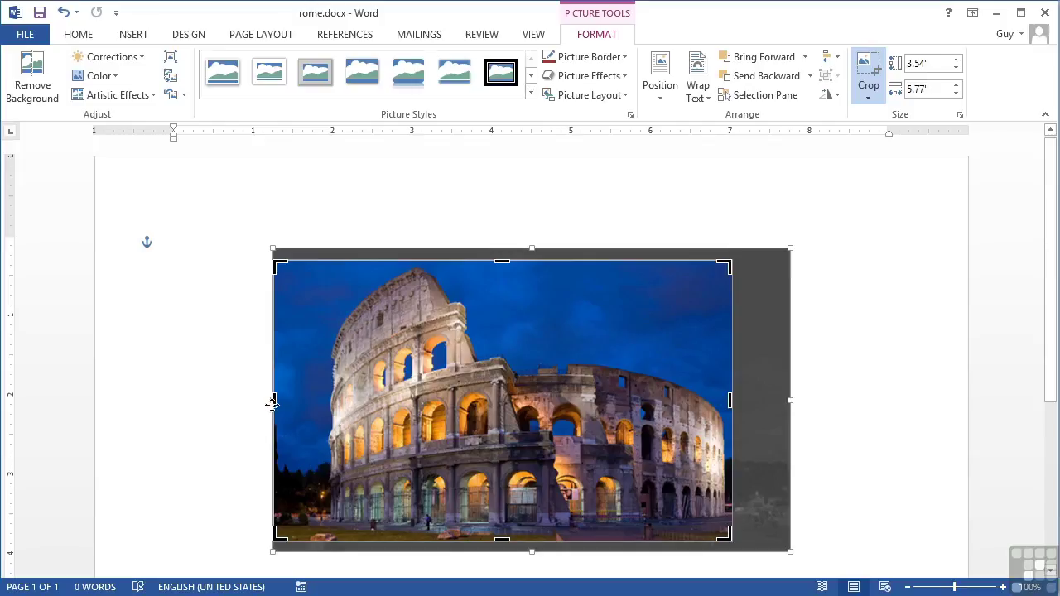
pyautogui.moveTo(274, 538); pyautogui.dragTo(310, 535)
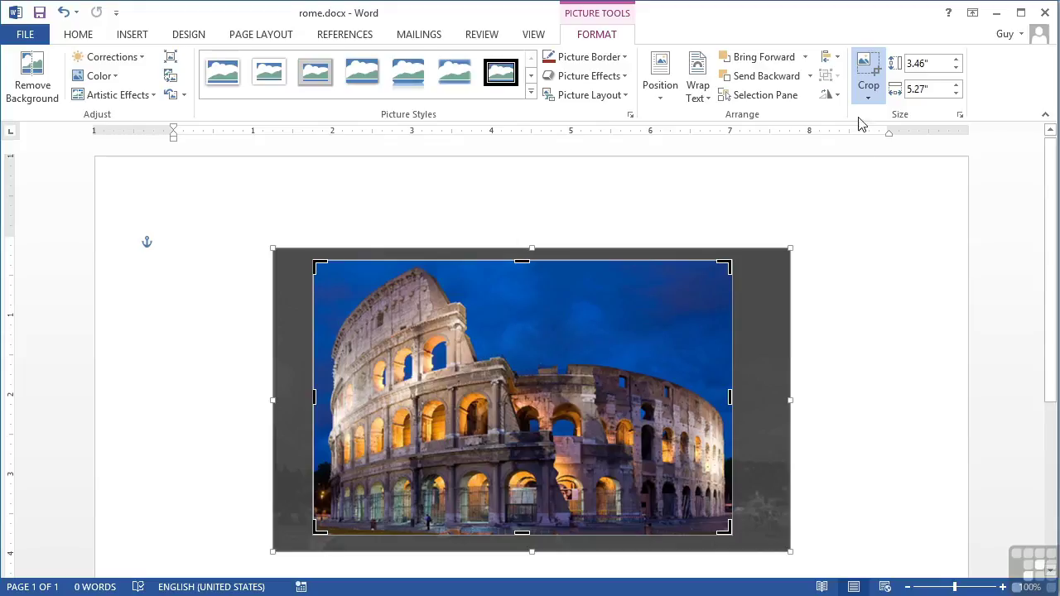
pyautogui.click(872, 73)
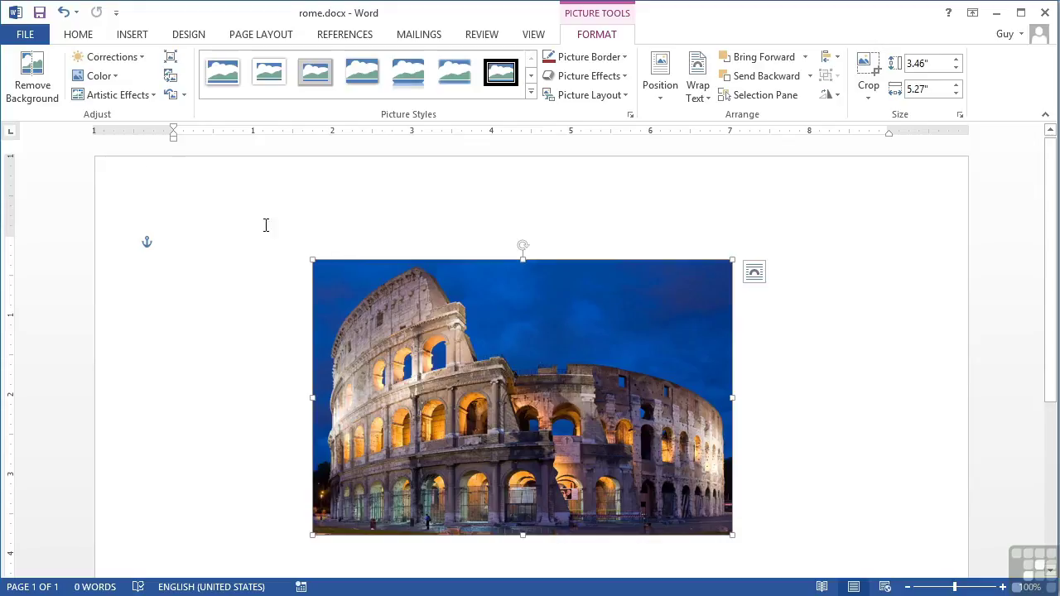
# Undo all the manual cropping of the Colosseum picture.
pyautogui.click(63, 11)
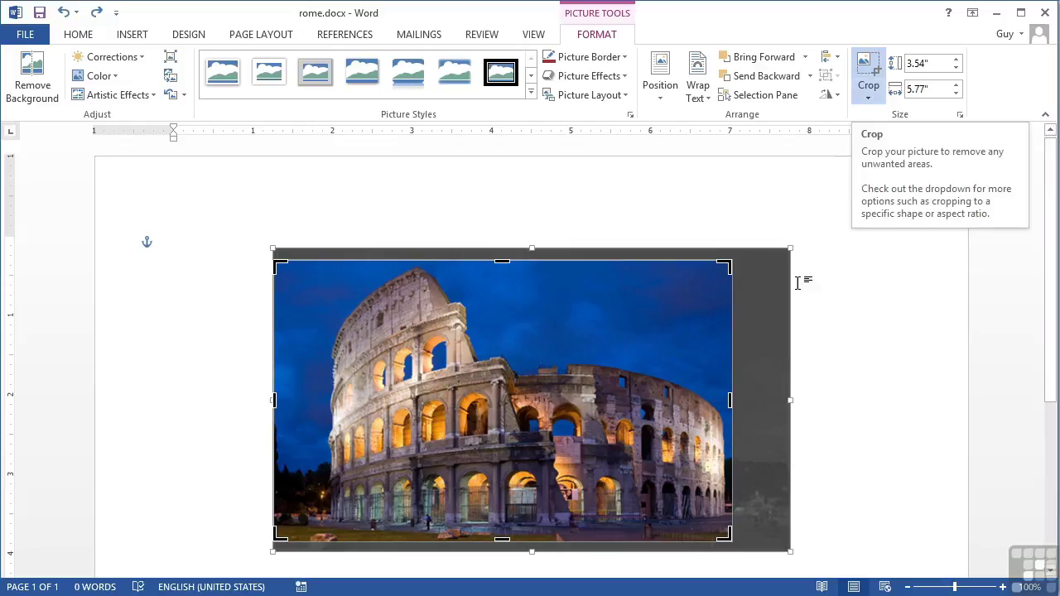
pyautogui.click(754, 296)
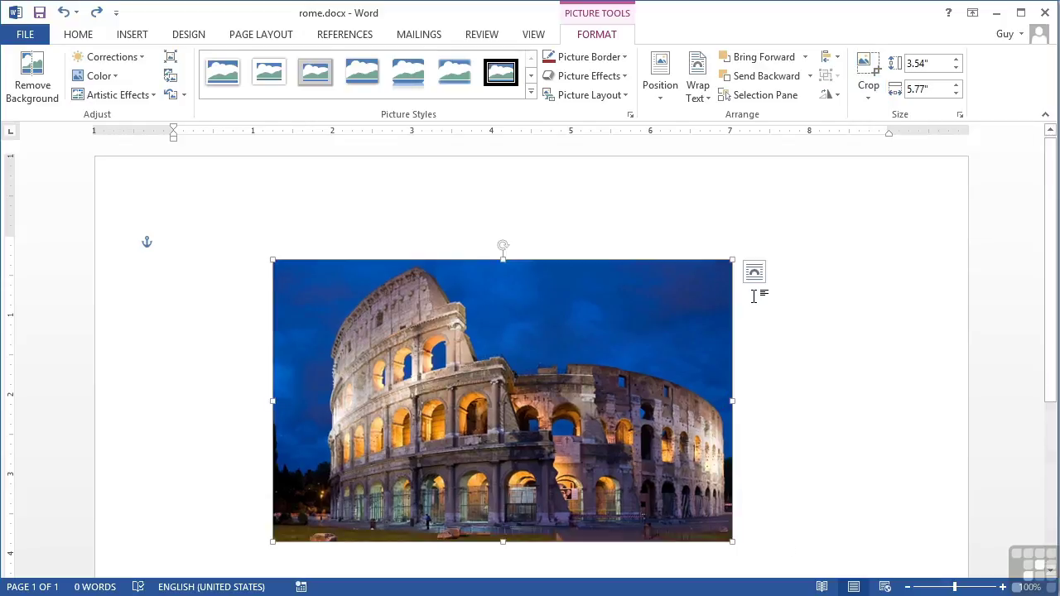
pyautogui.click(76, 13)
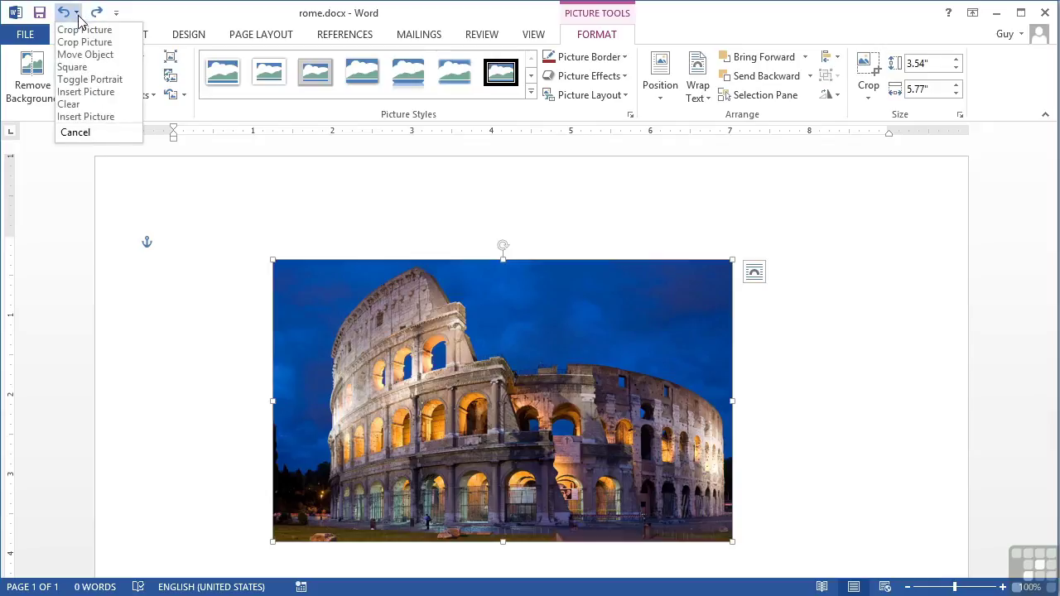
pyautogui.click(81, 41)
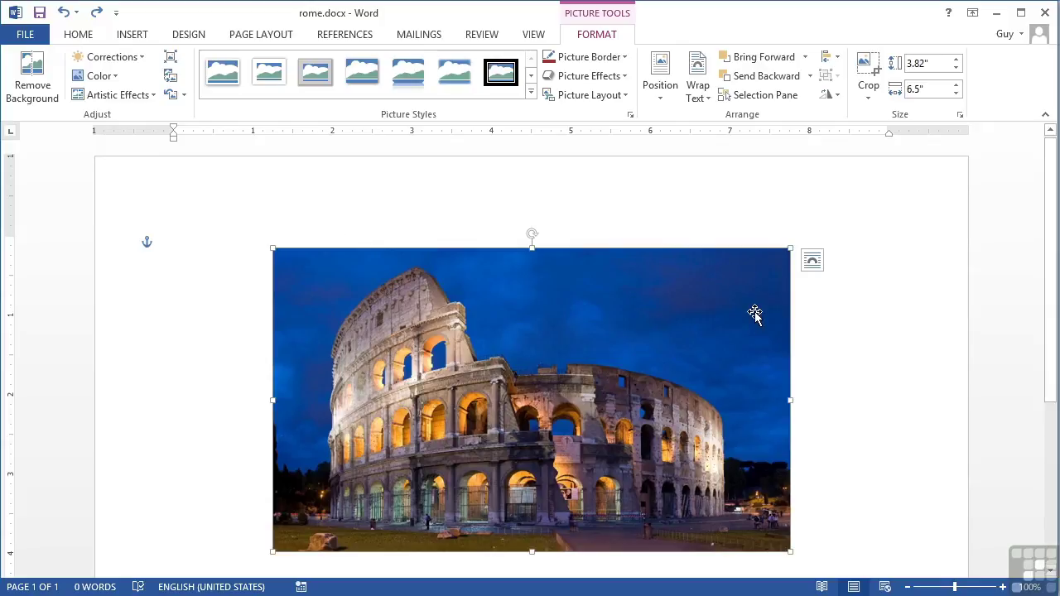
# Try a 16:9 landscape crop with the image shifted slightly upward inside the frame, and undo it.
pyautogui.click(868, 96)
pyautogui.moveTo(897, 157)
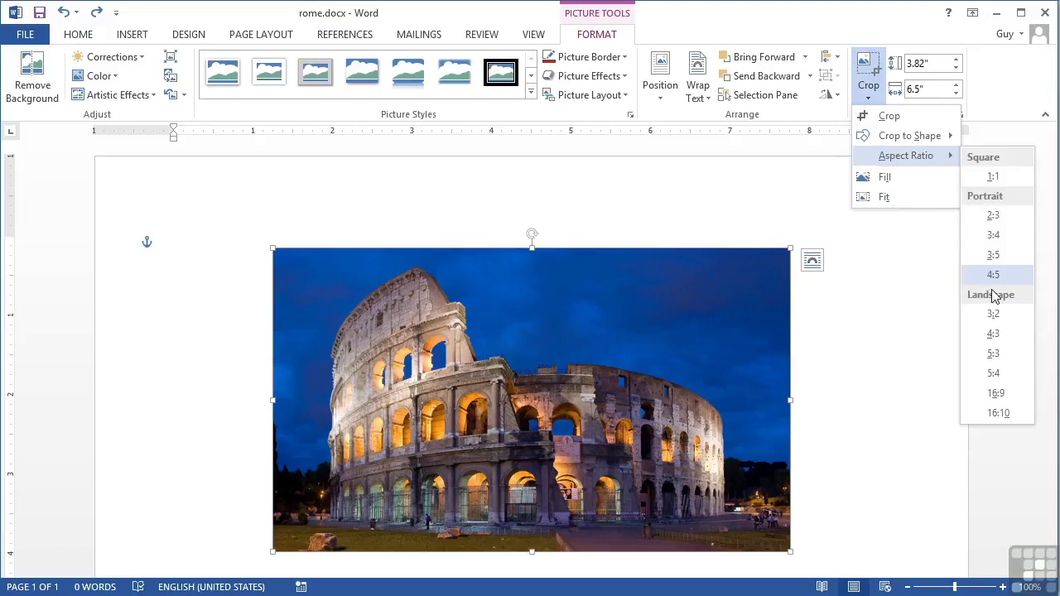
pyautogui.click(1010, 395)
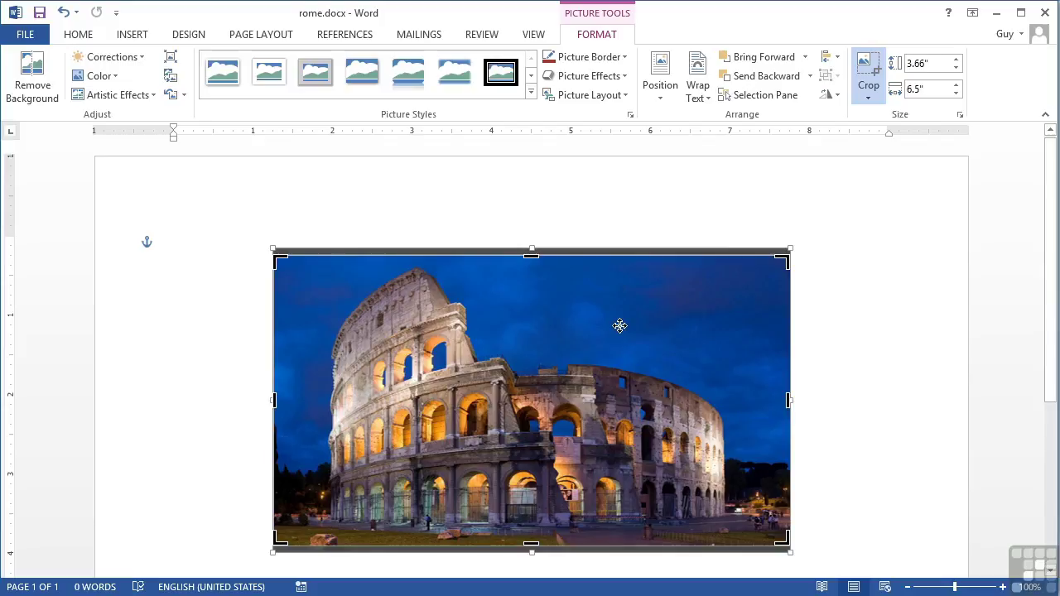
pyautogui.moveTo(620, 325); pyautogui.dragTo(618, 318)
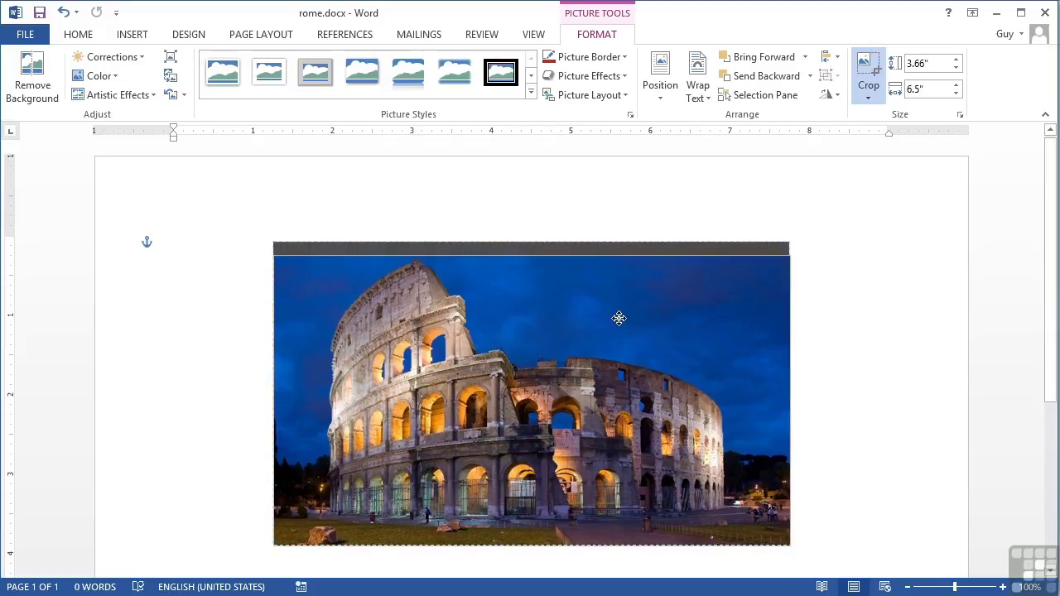
pyautogui.moveTo(620, 318); pyautogui.dragTo(618, 318)
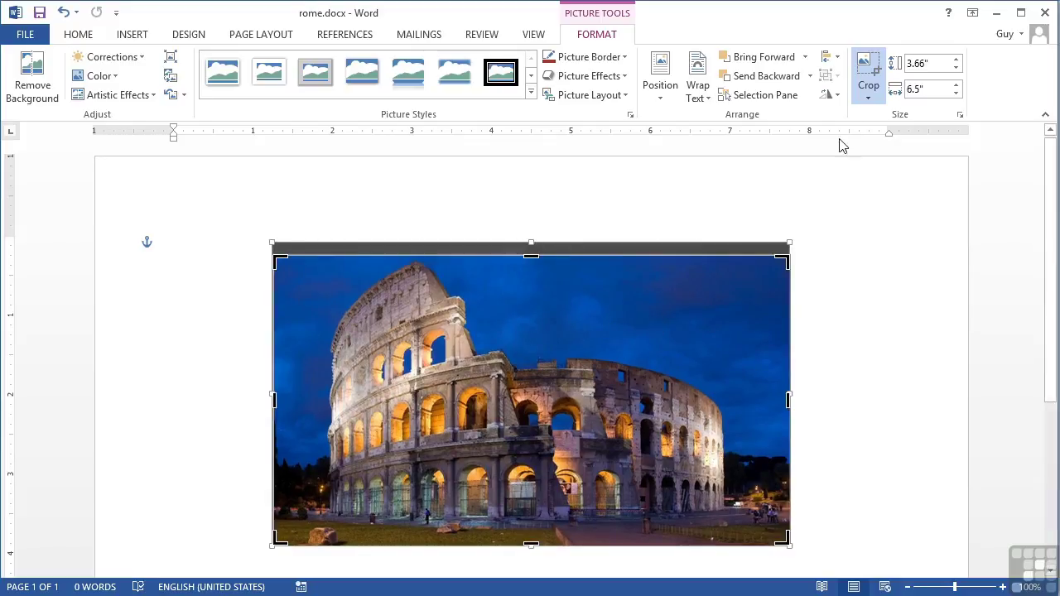
pyautogui.click(869, 79)
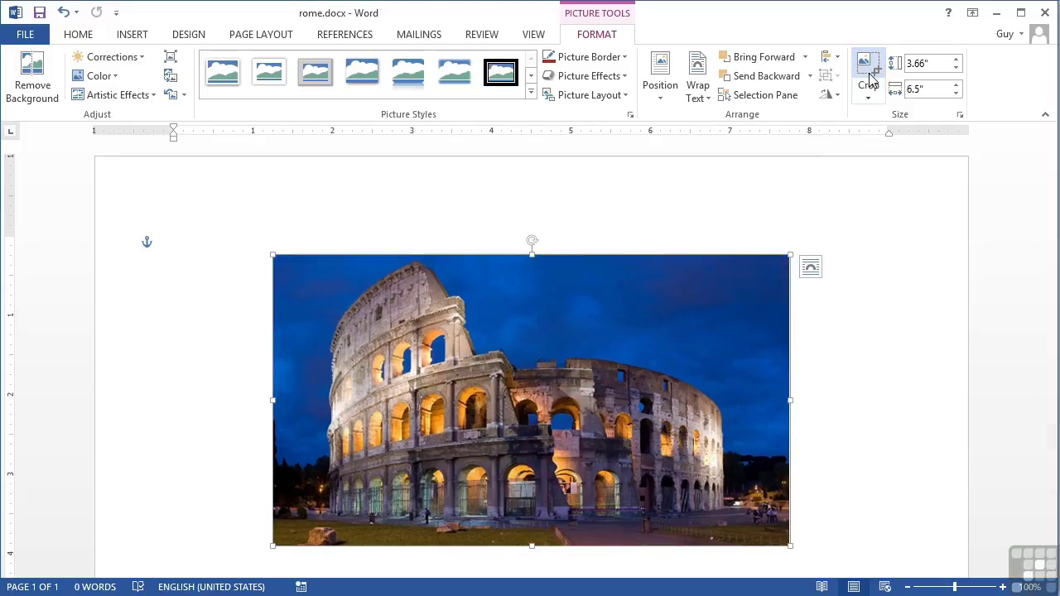
pyautogui.click(76, 13)
pyautogui.click(84, 42)
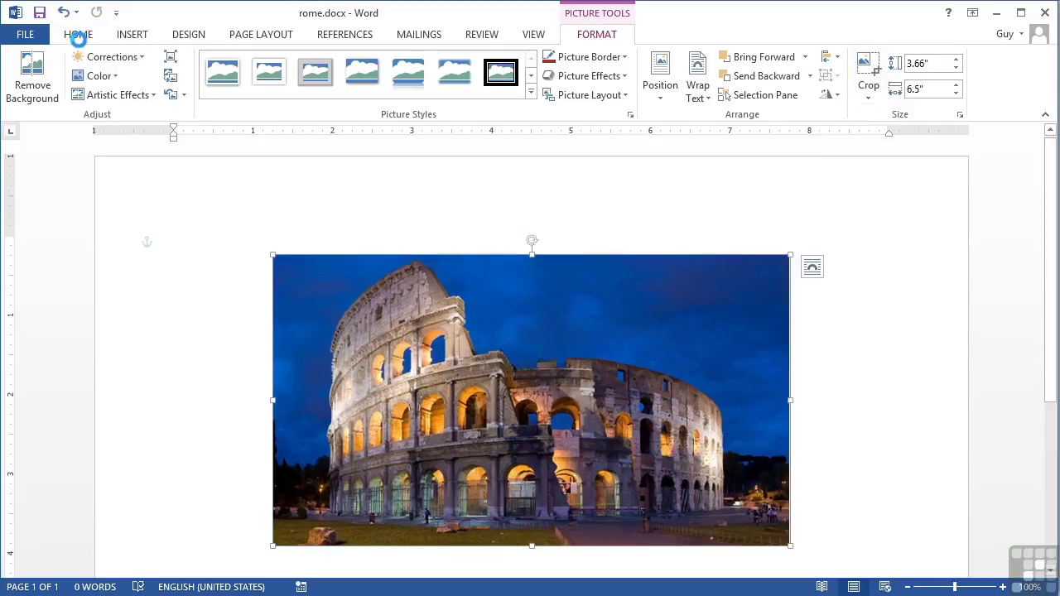
# Crop the picture to a 3:4 portrait aspect ratio, shifting the image leftward inside the crop frame.
pyautogui.click(872, 105)
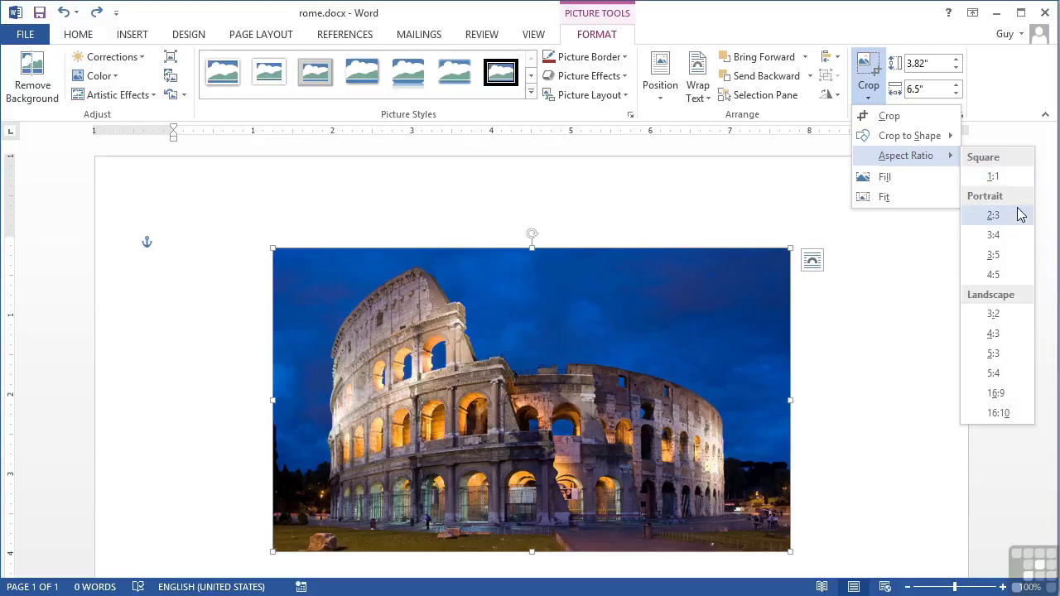
pyautogui.click(1017, 235)
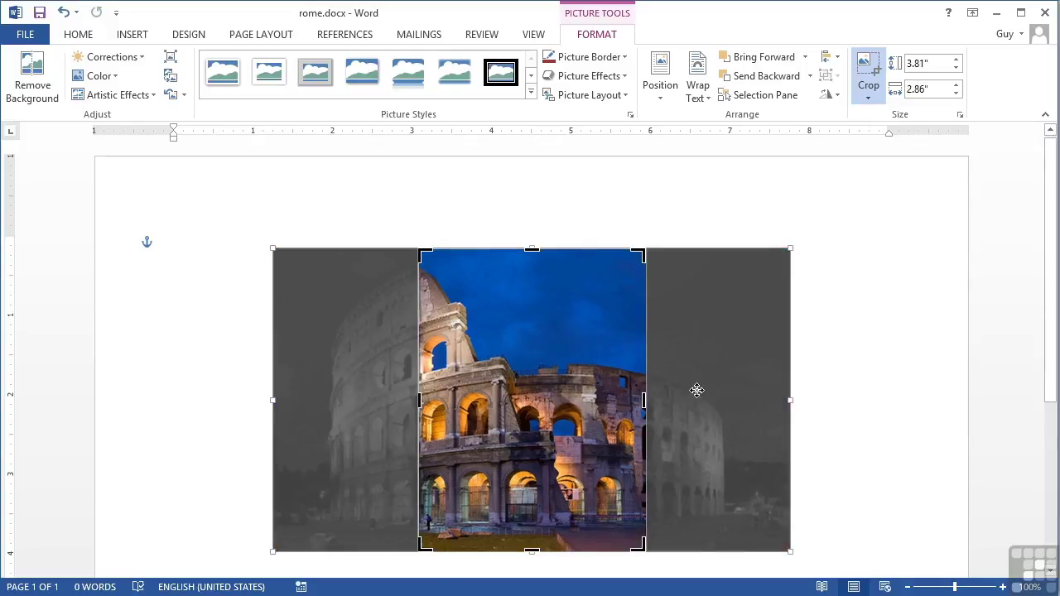
pyautogui.moveTo(684, 387)
pyautogui.mouseDown()
pyautogui.moveTo(754, 378)
pyautogui.moveTo(746, 393)
pyautogui.moveTo(702, 394)
pyautogui.mouseUp()
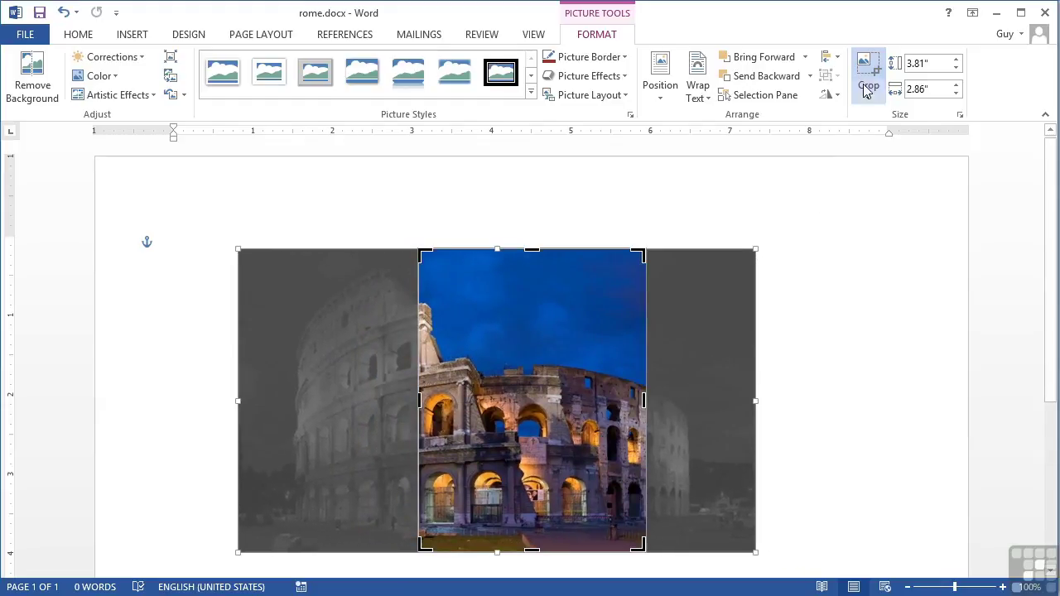
pyautogui.click(870, 71)
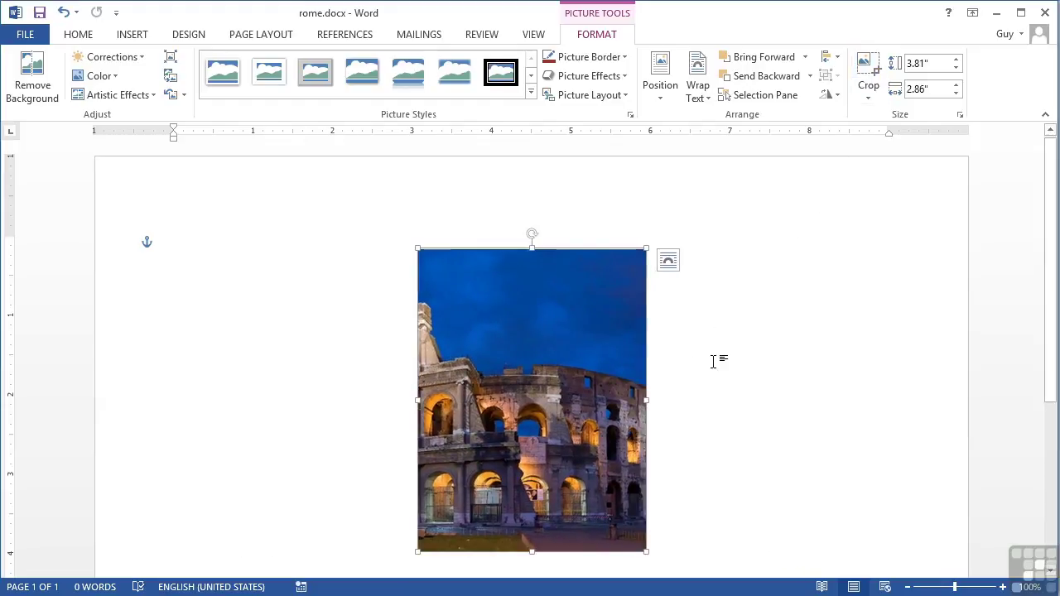
# Undo the 3:4 portrait crop and the image repositioning.
pyautogui.click(76, 14)
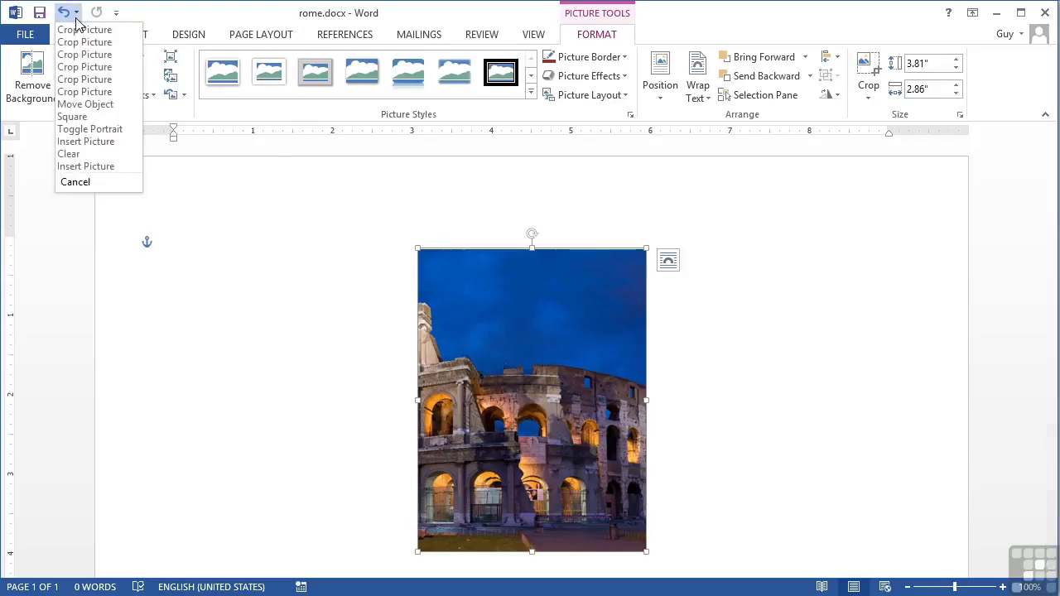
pyautogui.click(79, 41)
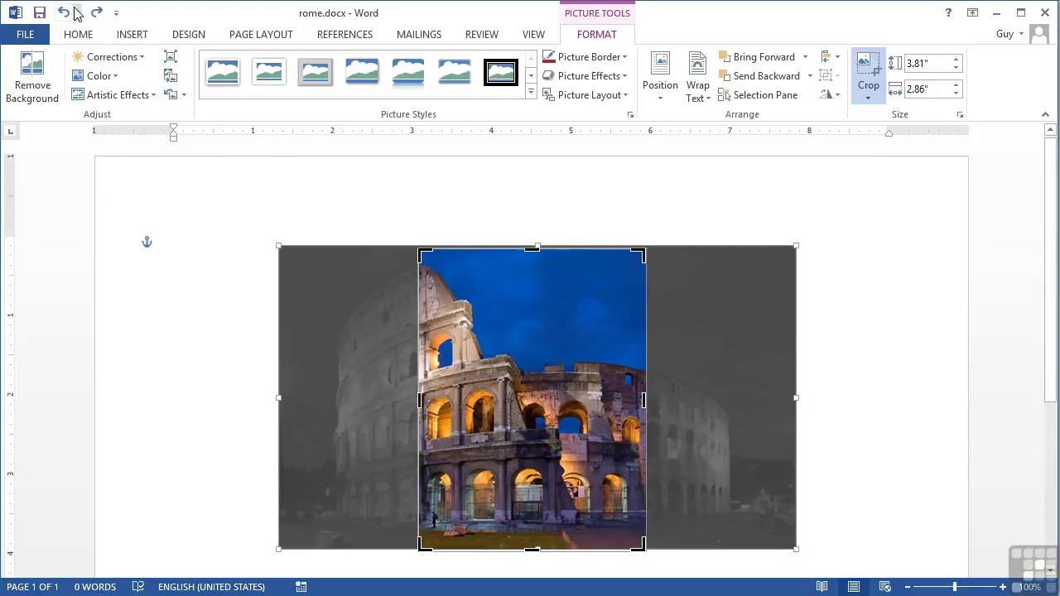
pyautogui.click(75, 13)
pyautogui.click(78, 61)
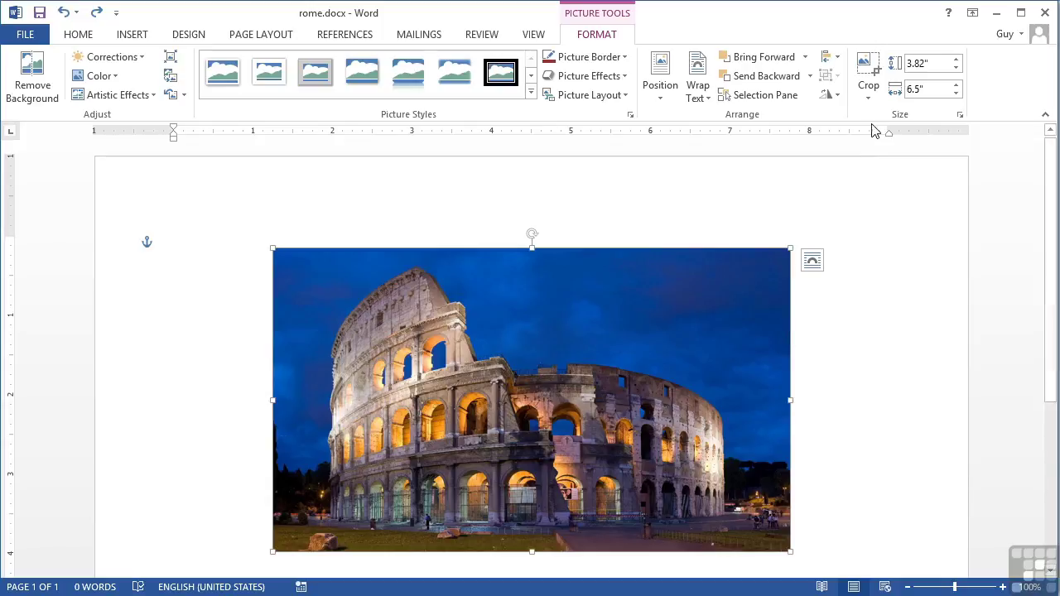
# Try cropping the picture to the first ribbon shape under Stars and Banners, and undo it.
pyautogui.click(868, 97)
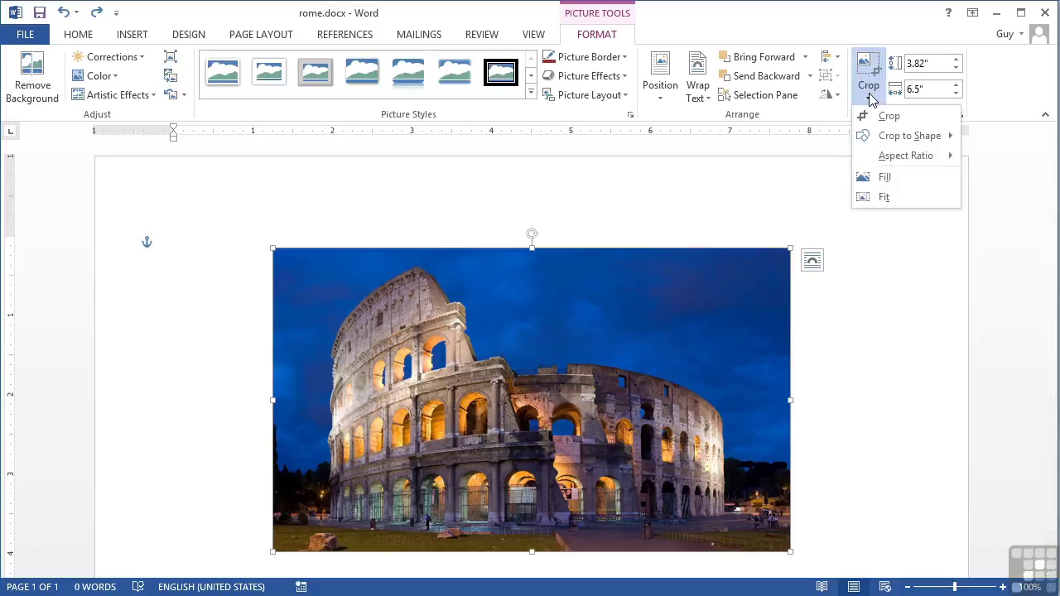
pyautogui.moveTo(885, 141)
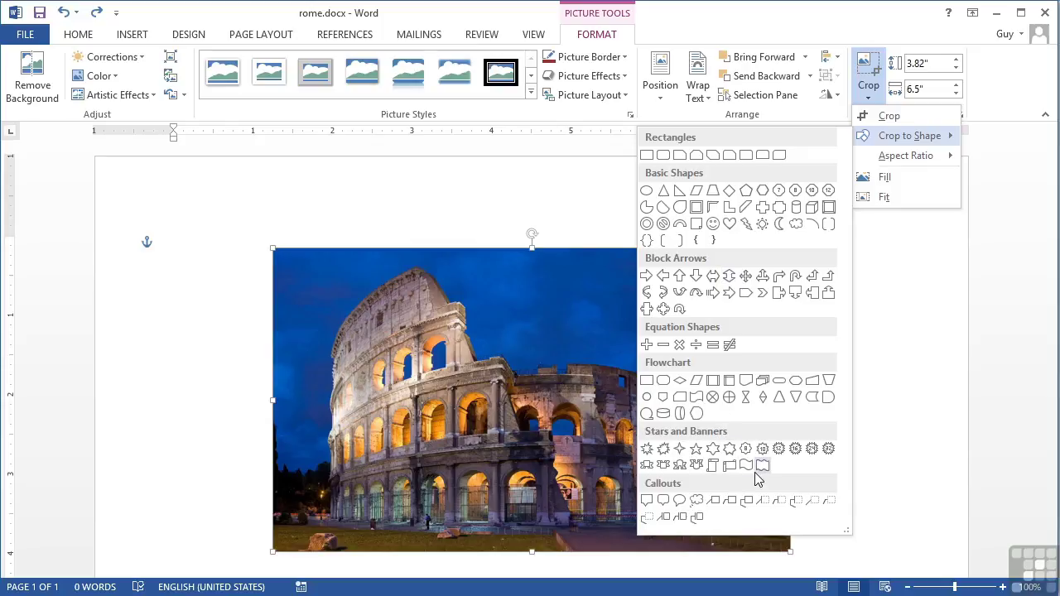
pyautogui.click(649, 467)
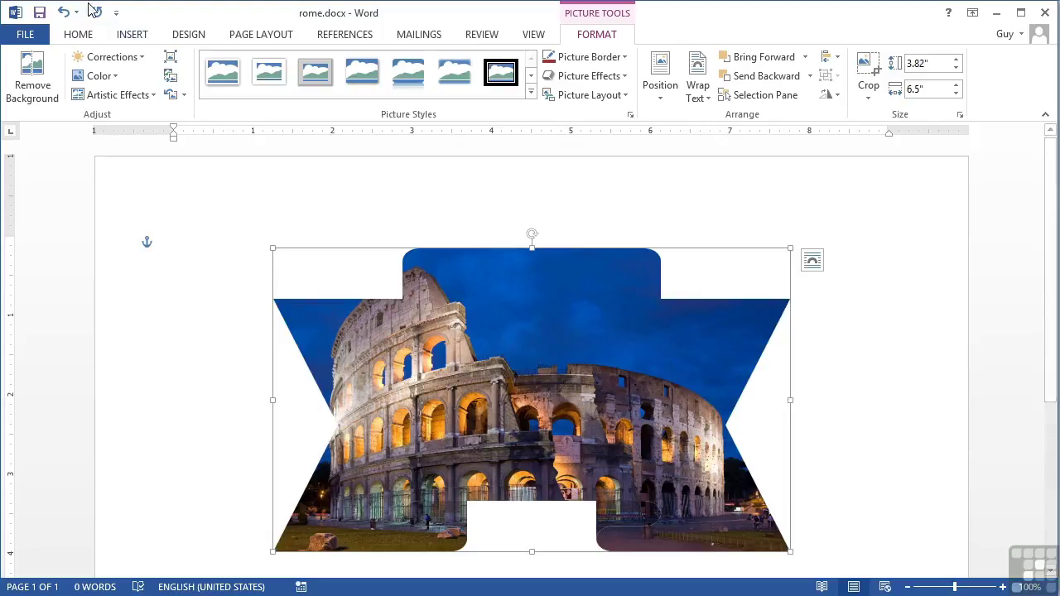
pyautogui.click(62, 13)
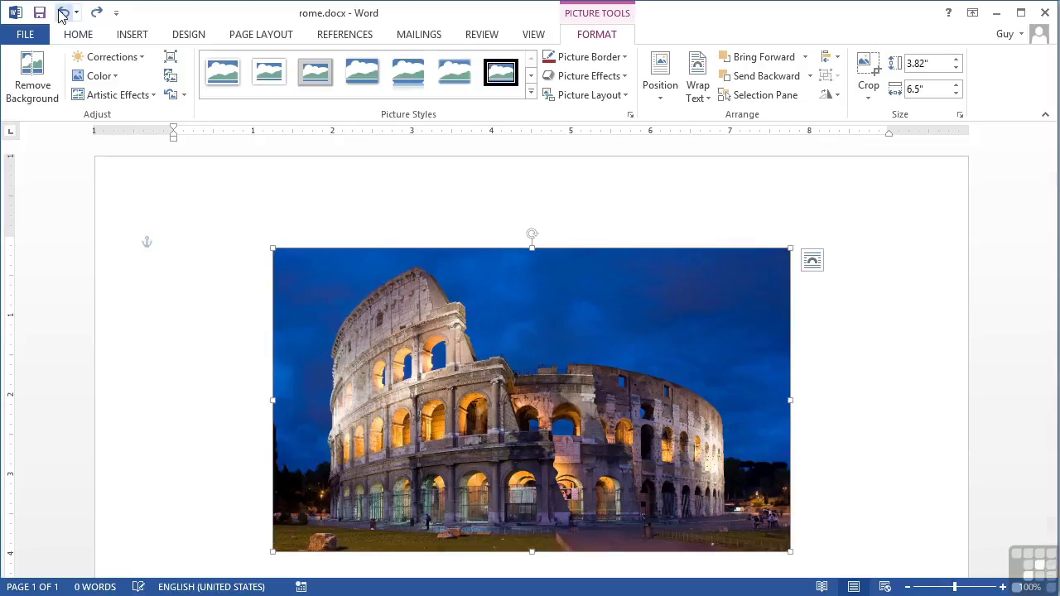
# Try cropping the picture to the "No" symbol among the Basic Shapes, and undo it.
pyautogui.click(868, 91)
pyautogui.moveTo(882, 141)
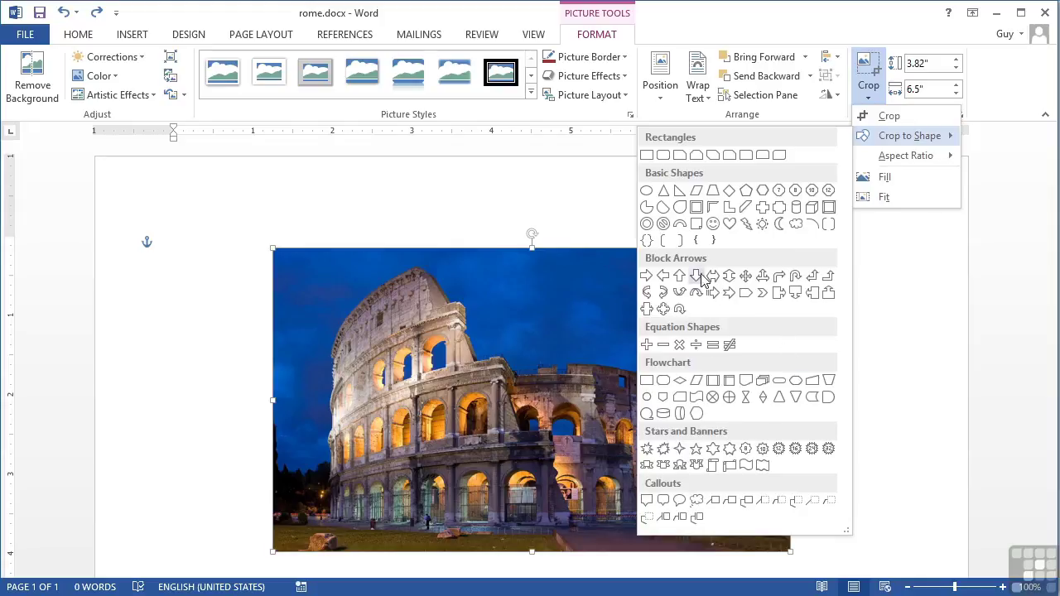
pyautogui.click(665, 225)
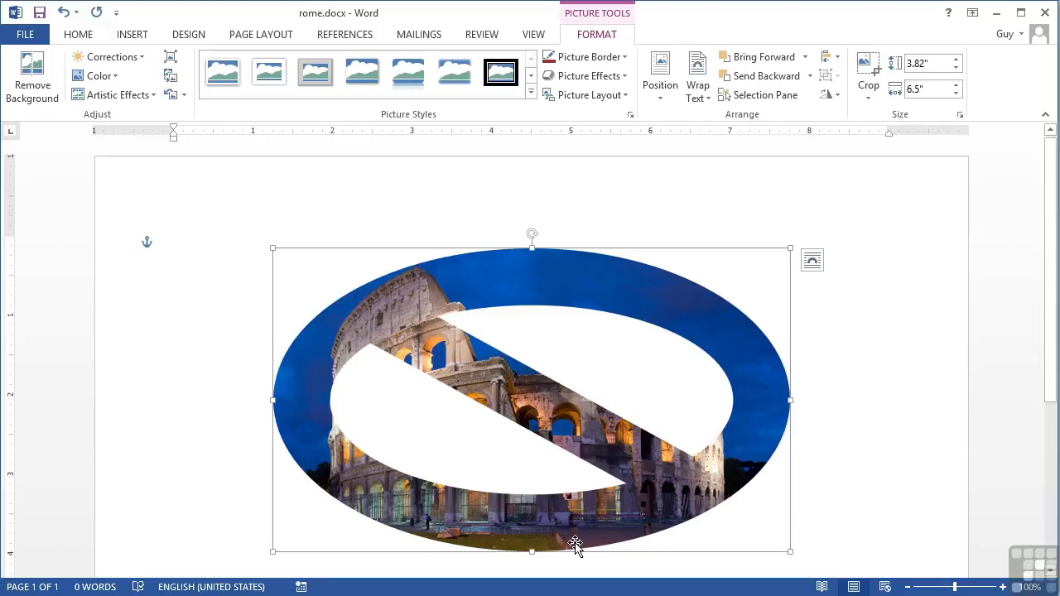
pyautogui.click(63, 13)
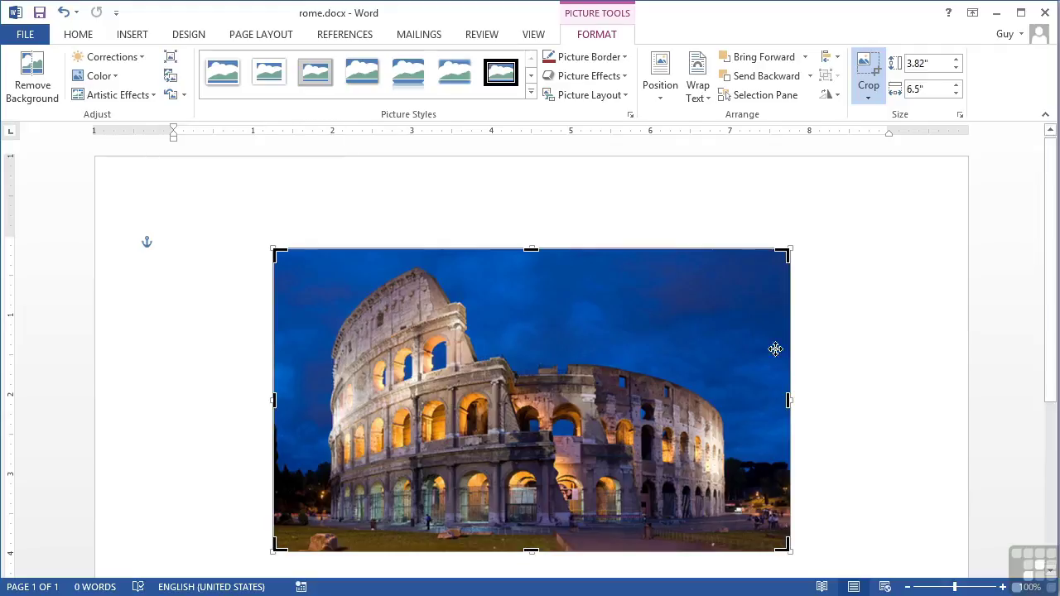
# Crop the Colosseum picture freehand from its upper-right and lower-left corners to about 3.57" high by 5.27" wide, and apply the crop.
pyautogui.moveTo(781, 256); pyautogui.dragTo(726, 257)
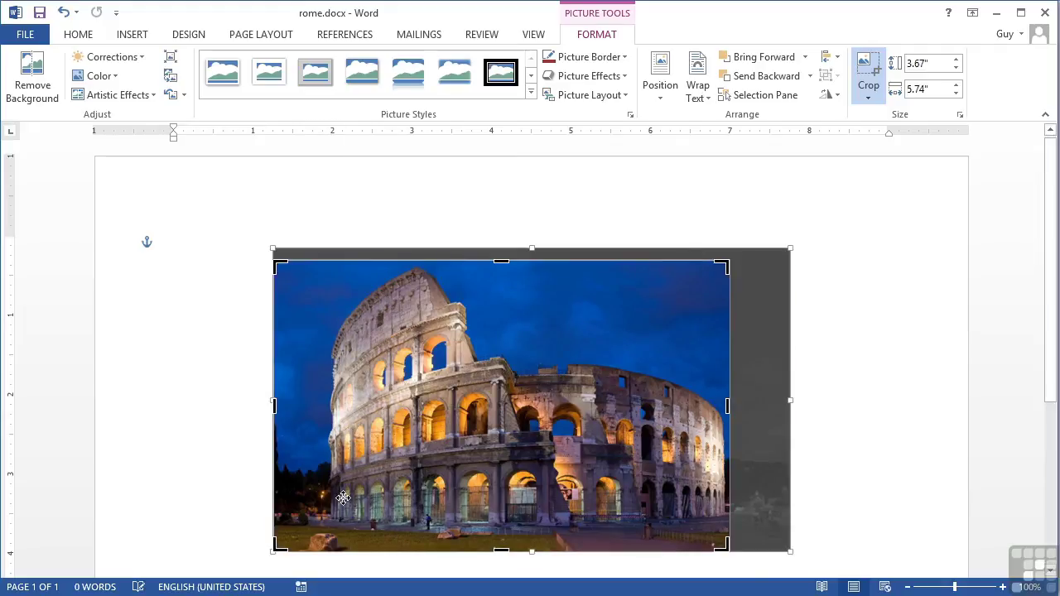
pyautogui.moveTo(279, 544); pyautogui.dragTo(306, 426)
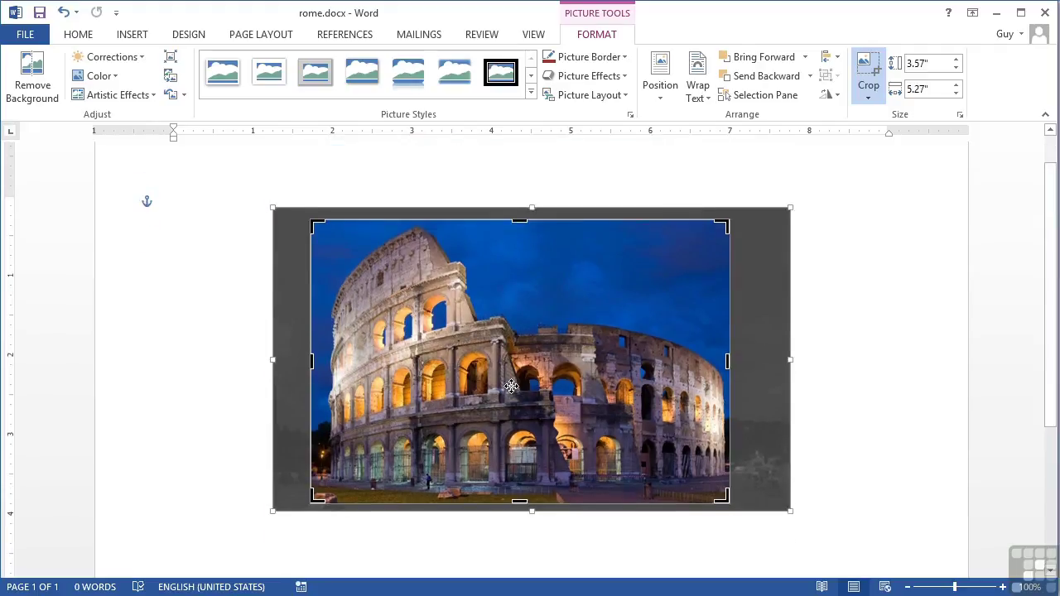
pyautogui.click(865, 67)
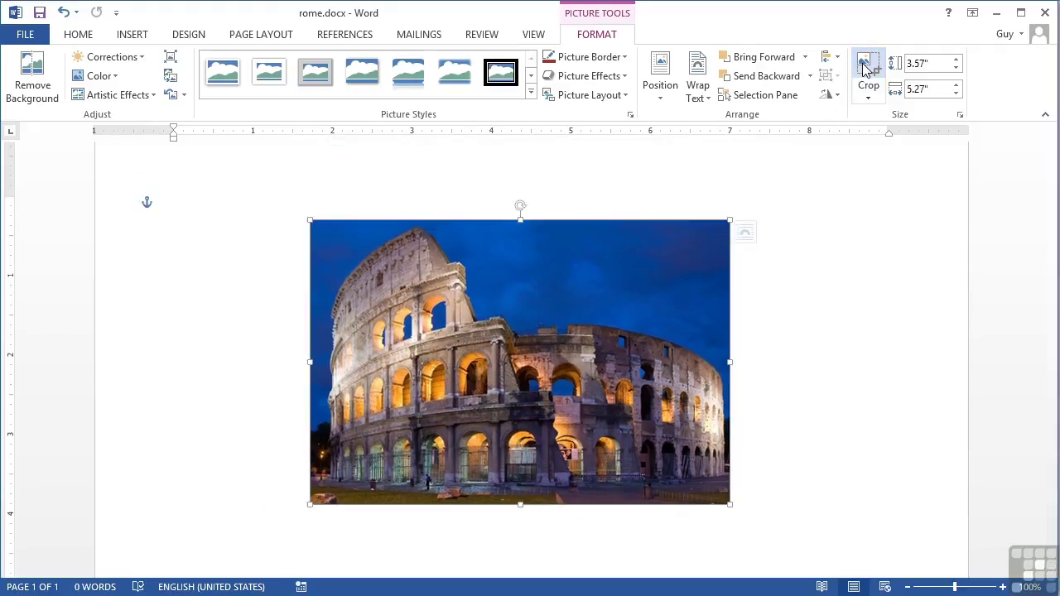
# Try compressing only this picture to E-mail (96 ppi) output with its cropped areas deleted, and undo it.
pyautogui.click(171, 58)
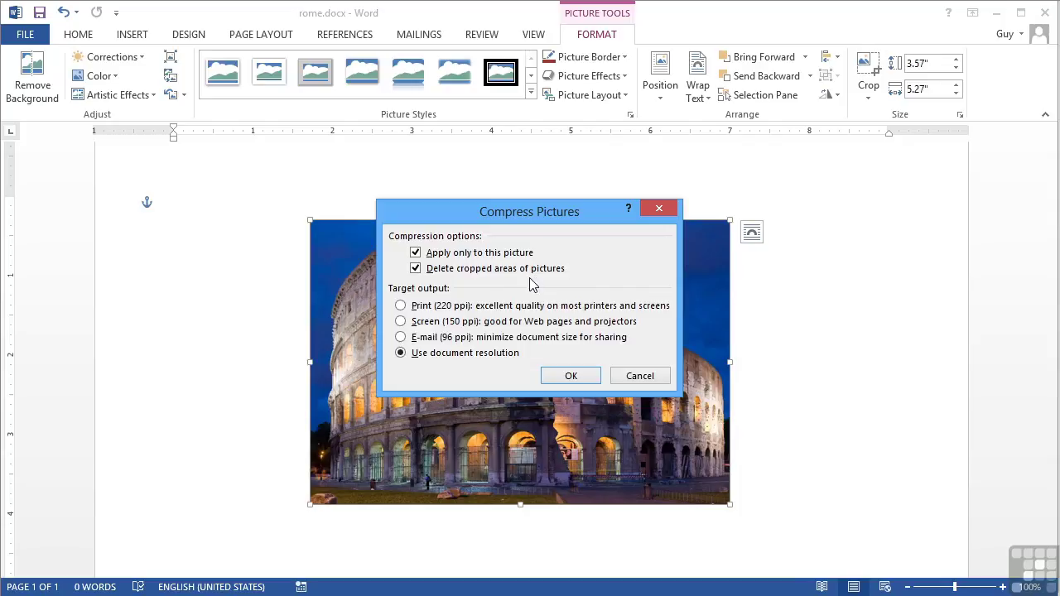
pyautogui.click(400, 337)
pyautogui.click(570, 377)
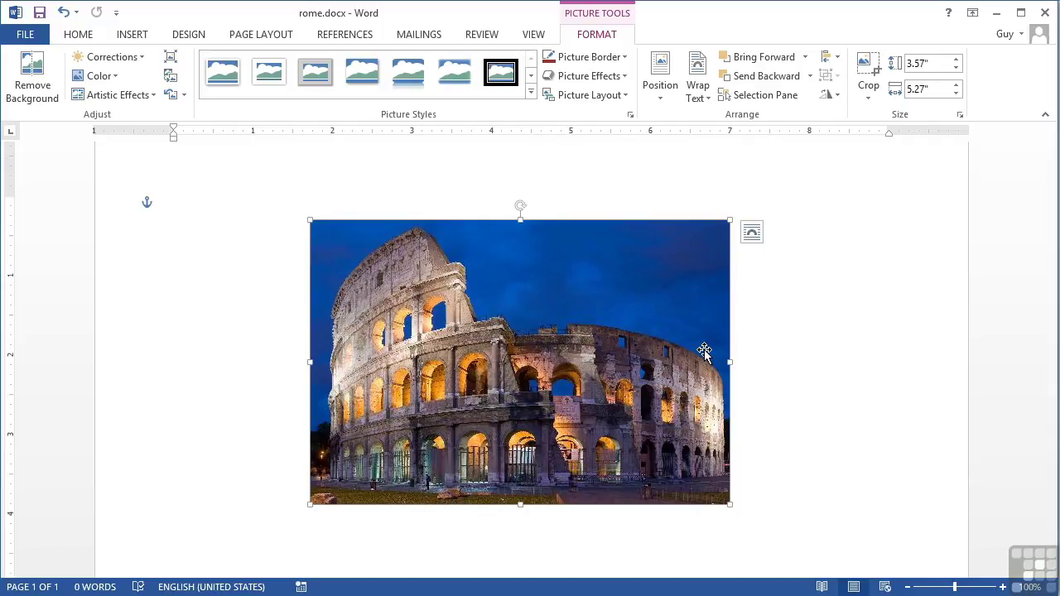
pyautogui.hotkey('ctrl', 'z')
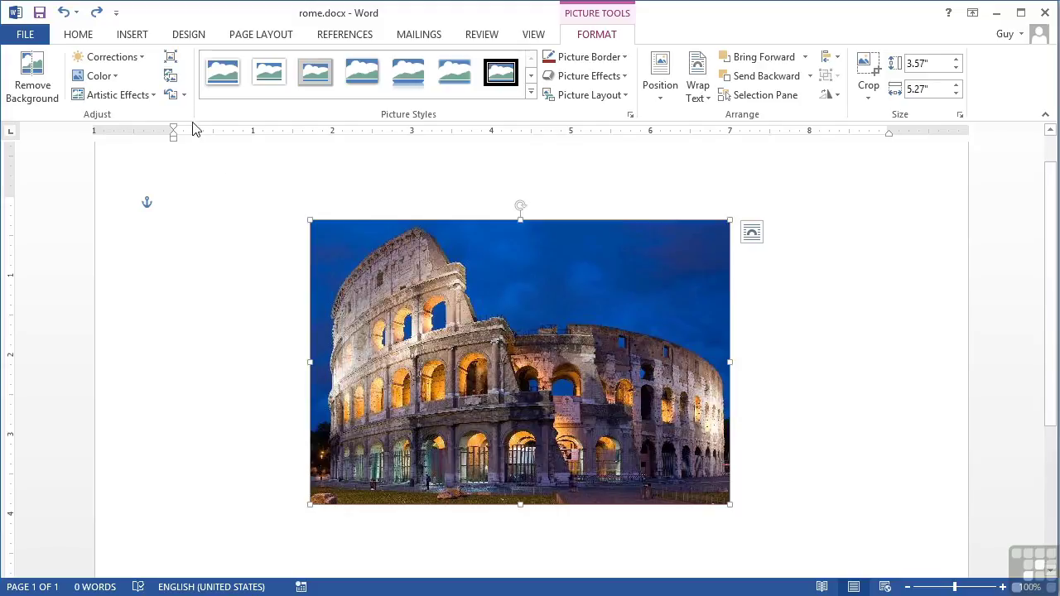
# Open the reset options for the cropped Colosseum picture.
pyautogui.click(185, 96)
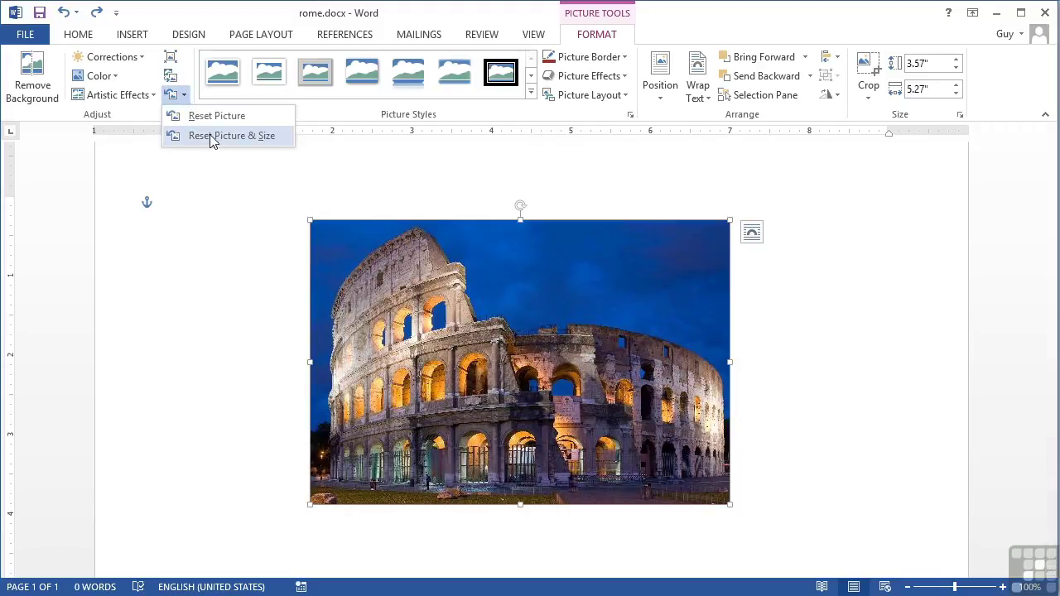